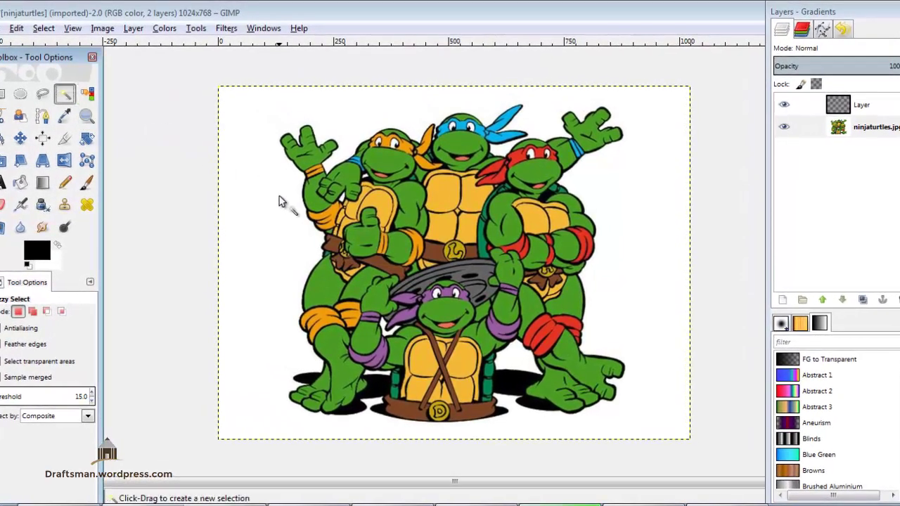
- Fuzzy-select the white background surrounding the turtles
{"action": "left_click", "coordinate": [280, 196]}
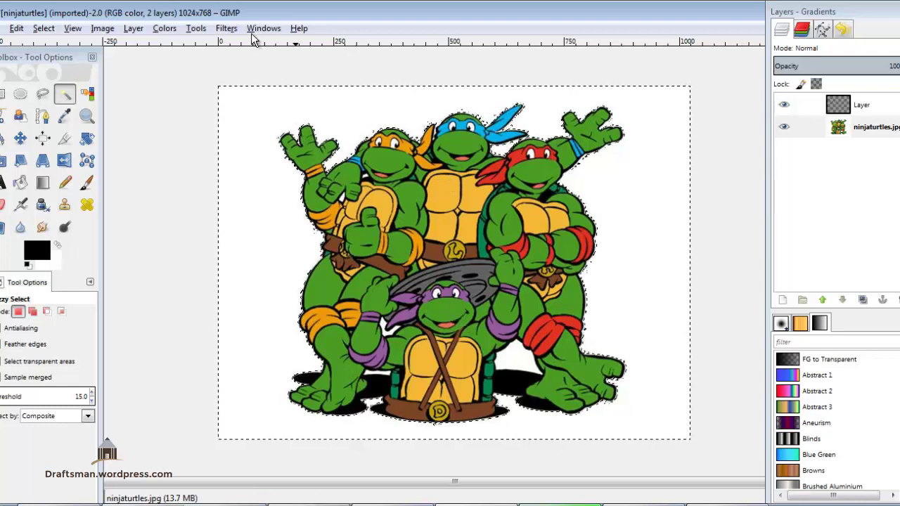
{"action": "left_click", "coordinate": [39, 28]}
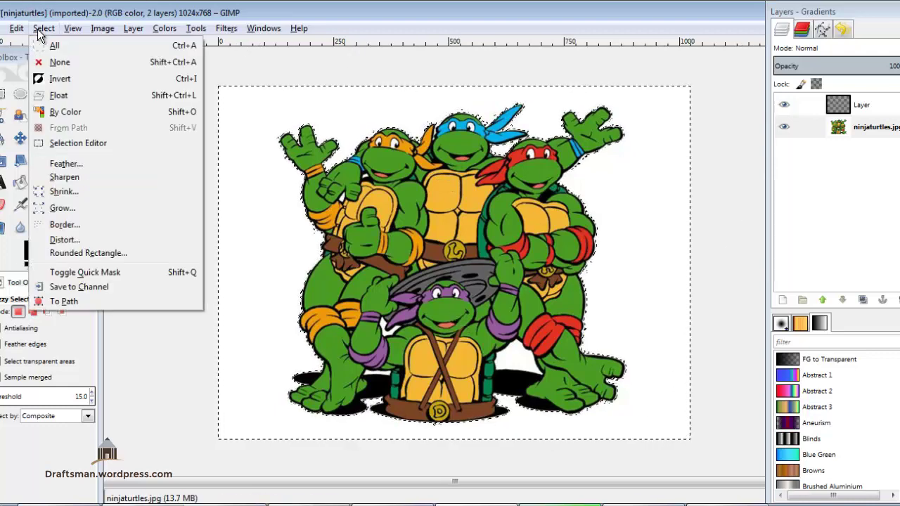
- Invert the selection so the turtles are selected instead of the background
{"action": "left_click", "coordinate": [75, 82]}
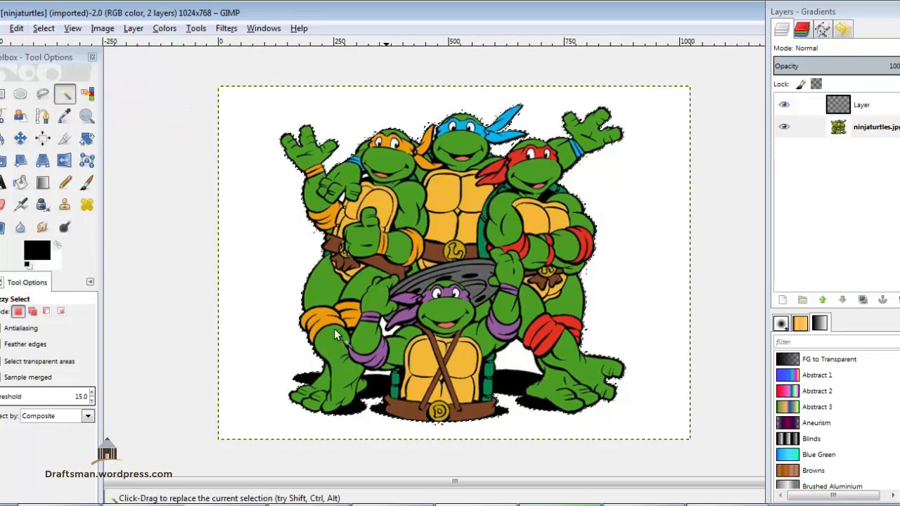
{"action": "left_click", "coordinate": [226, 29]}
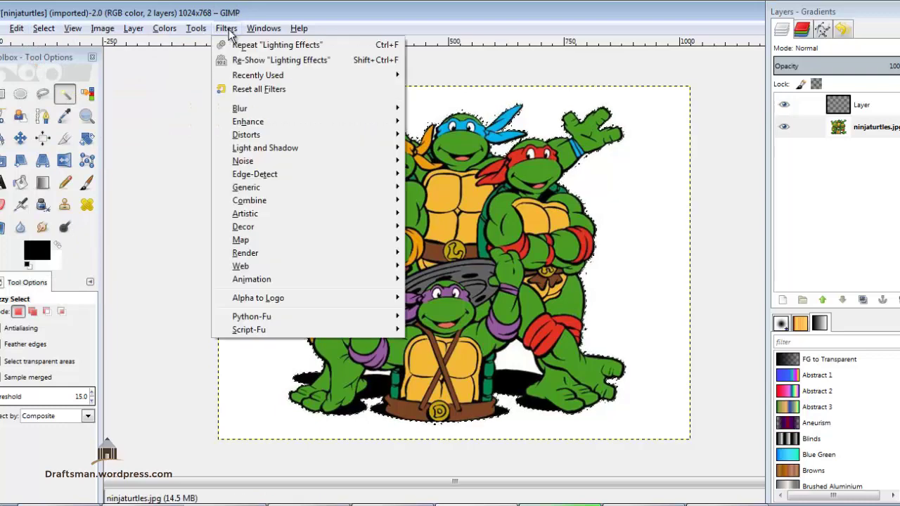
{"action": "mouse_move", "coordinate": [265, 147]}
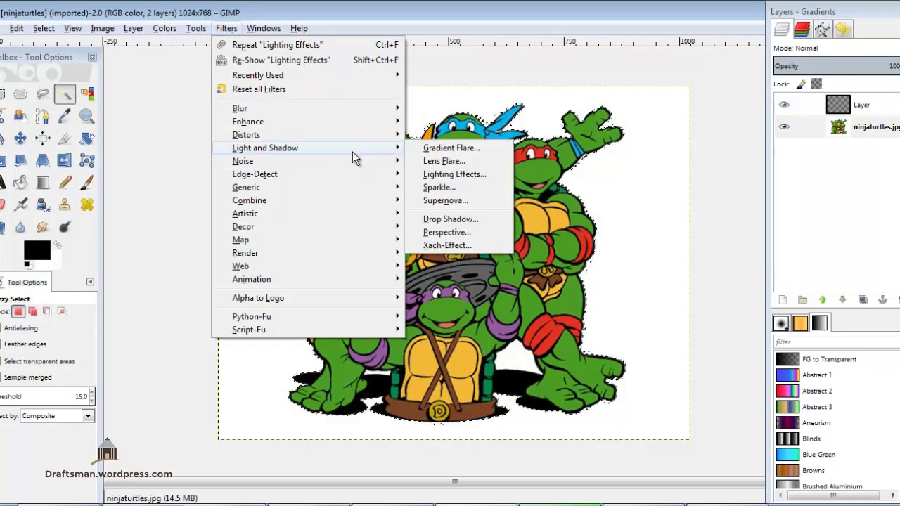
- Apply a Drop Shadow to the turtles with Offset X 8 and Offset Y 8
{"action": "left_click", "coordinate": [470, 220]}
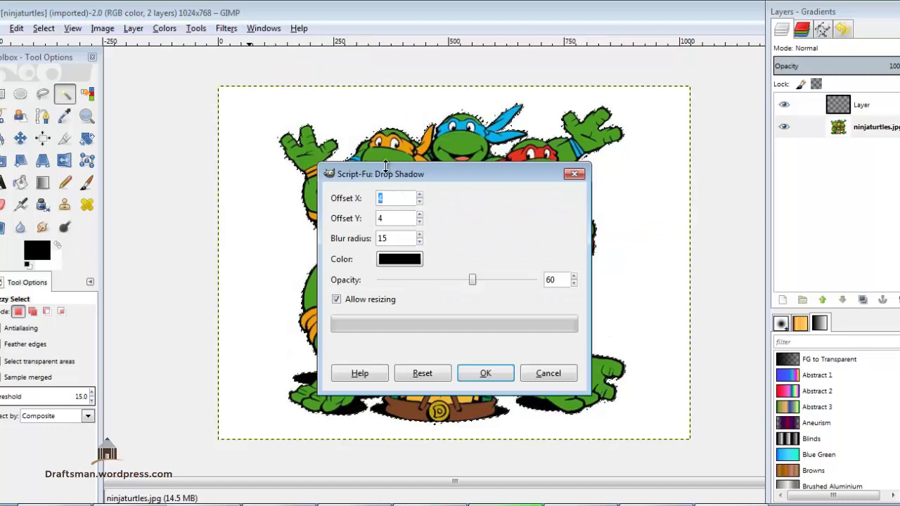
{"action": "left_click_drag", "start_coordinate": [484, 176], "coordinate": [287, 187]}
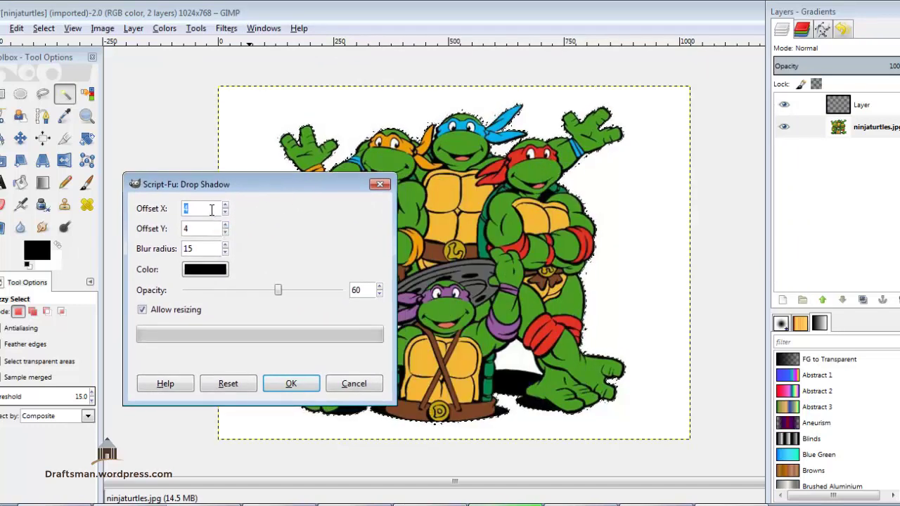
{"action": "type", "text": "8"}
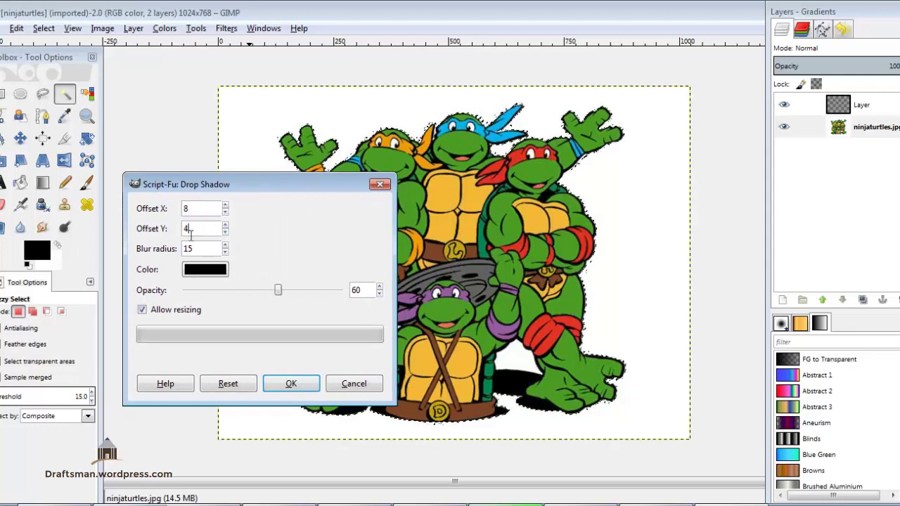
{"action": "left_click", "coordinate": [190, 230]}
{"action": "double_click", "coordinate": [189, 229]}
{"action": "type", "text": "8"}
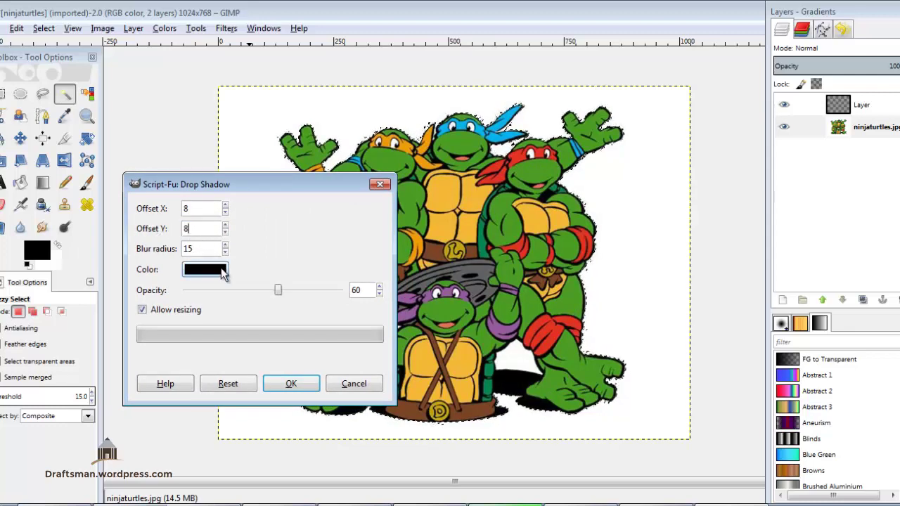
{"action": "left_click", "coordinate": [291, 384]}
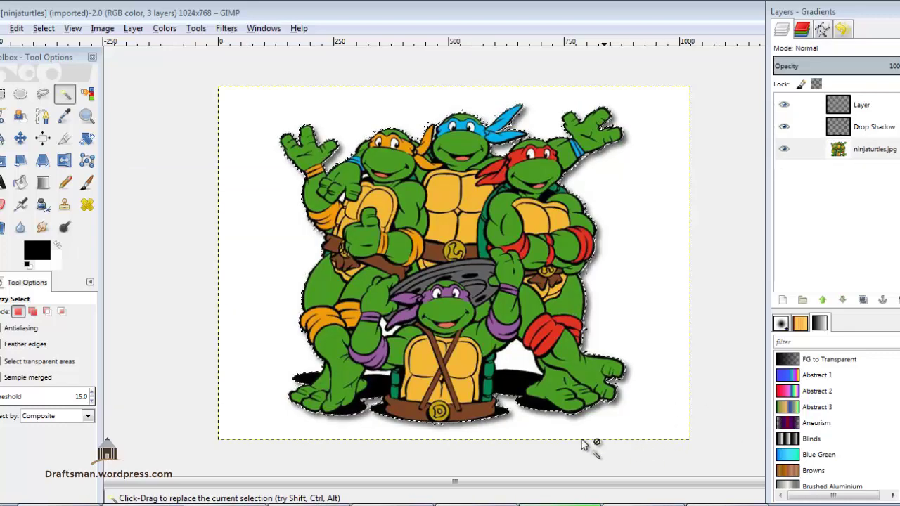
- Start a Lighting Effects filter and adjust the light's distance setting
{"action": "left_click", "coordinate": [227, 28]}
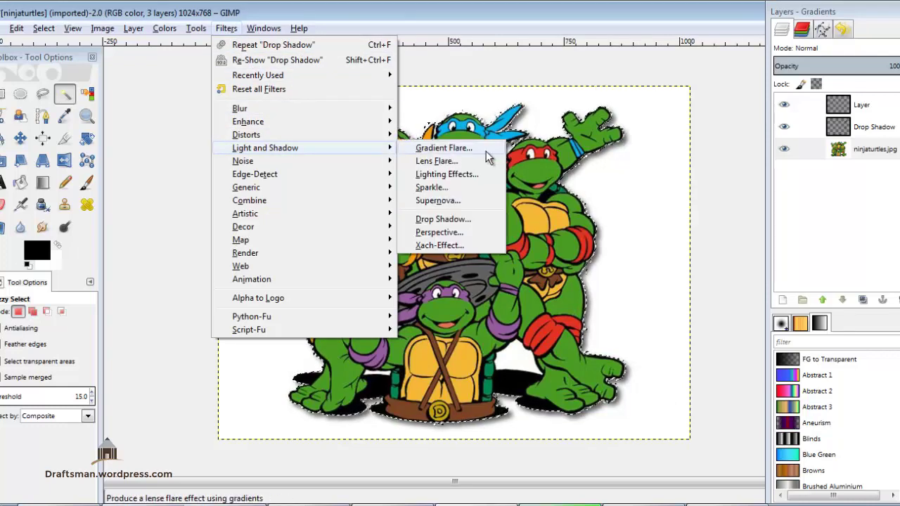
{"action": "left_click", "coordinate": [470, 179]}
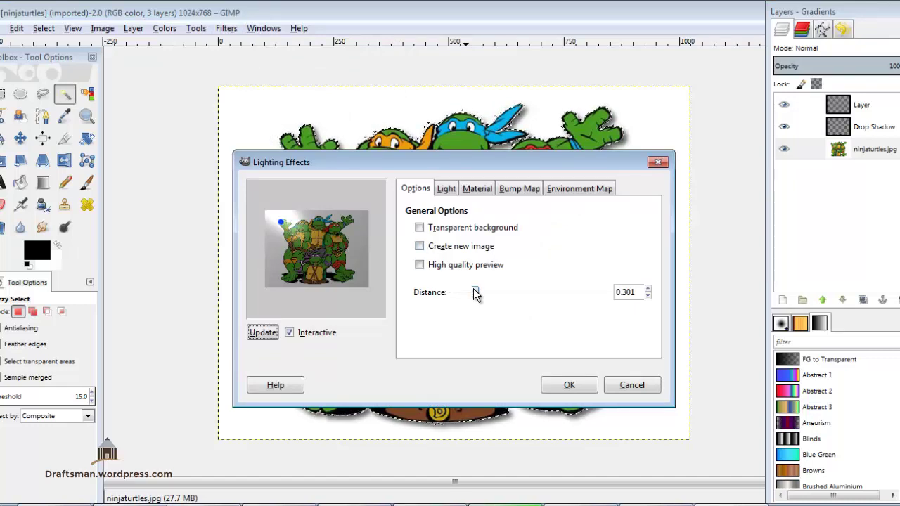
{"action": "mouse_move", "coordinate": [475, 294]}
{"action": "left_mouse_down"}
{"action": "mouse_move", "coordinate": [534, 293]}
{"action": "mouse_move", "coordinate": [503, 293]}
{"action": "mouse_move", "coordinate": [607, 307]}
{"action": "mouse_move", "coordinate": [452, 302]}
{"action": "mouse_move", "coordinate": [474, 303]}
{"action": "mouse_move", "coordinate": [465, 303]}
{"action": "left_mouse_up"}
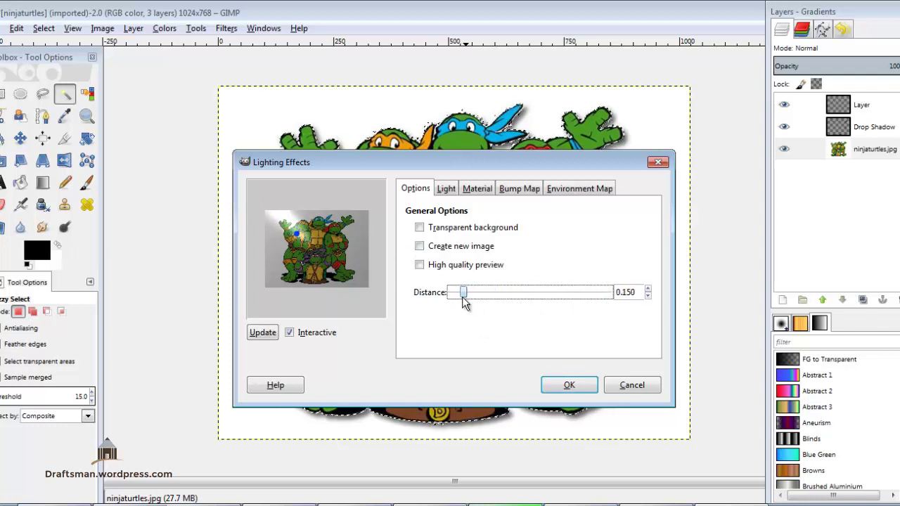
- Make Light 2 a directional light aimed downward across the turtles
{"action": "left_click", "coordinate": [446, 188]}
{"action": "left_click", "coordinate": [513, 228]}
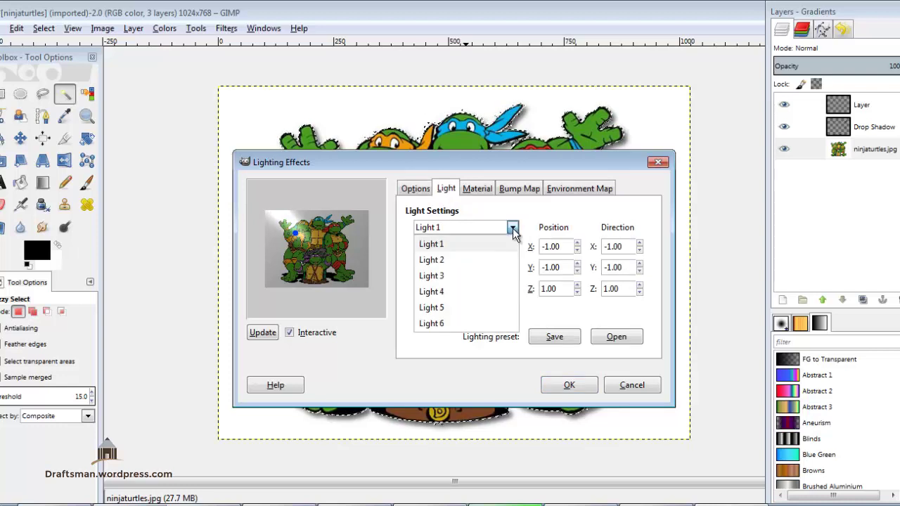
{"action": "left_click", "coordinate": [470, 261]}
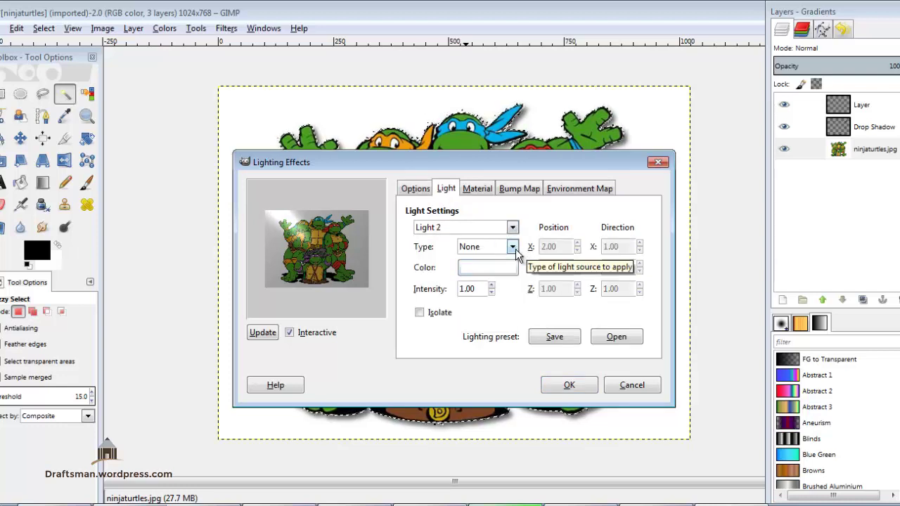
{"action": "left_click", "coordinate": [512, 247]}
{"action": "left_click", "coordinate": [483, 279]}
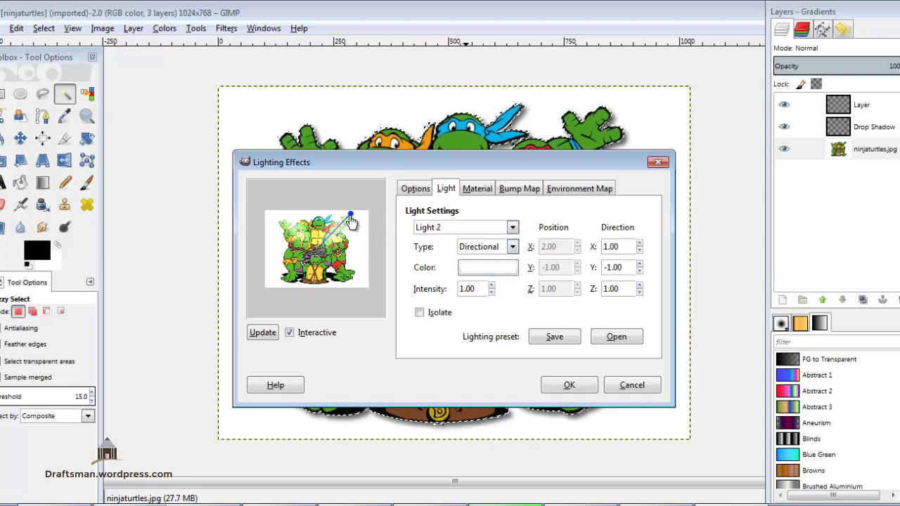
{"action": "mouse_move", "coordinate": [350, 219]}
{"action": "left_mouse_down"}
{"action": "mouse_move", "coordinate": [314, 274]}
{"action": "mouse_move", "coordinate": [319, 282]}
{"action": "left_mouse_up"}
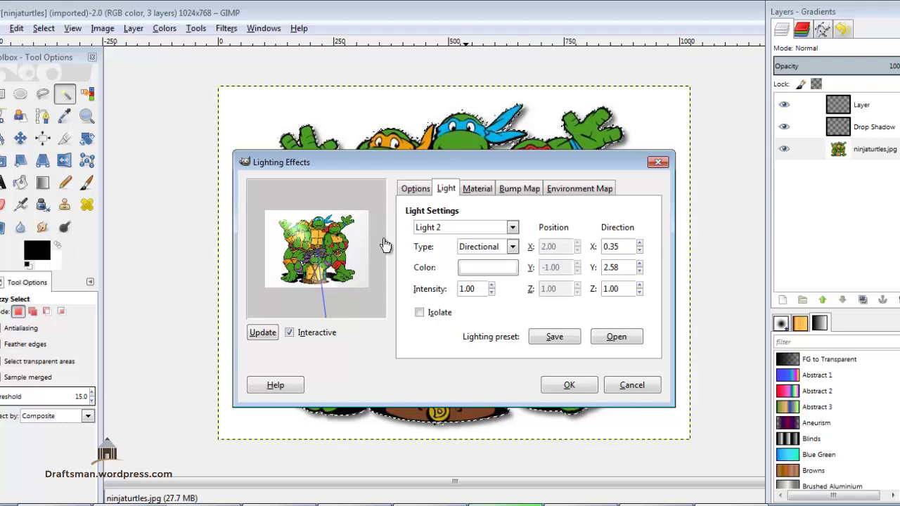
- Check the material properties and apply the lighting effect to the turtles
{"action": "mouse_move", "coordinate": [362, 161]}
{"action": "left_mouse_down"}
{"action": "mouse_move", "coordinate": [314, 109]}
{"action": "mouse_move", "coordinate": [318, 171]}
{"action": "left_mouse_up"}
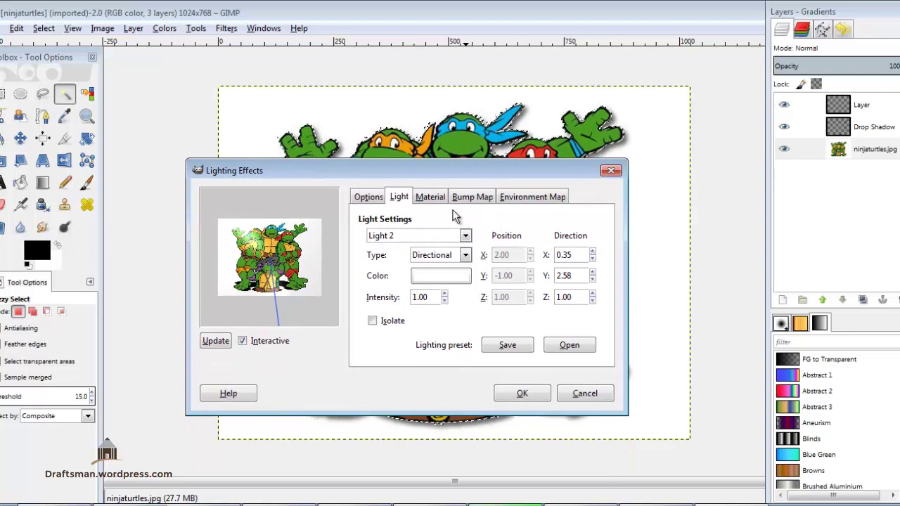
{"action": "left_click", "coordinate": [426, 197]}
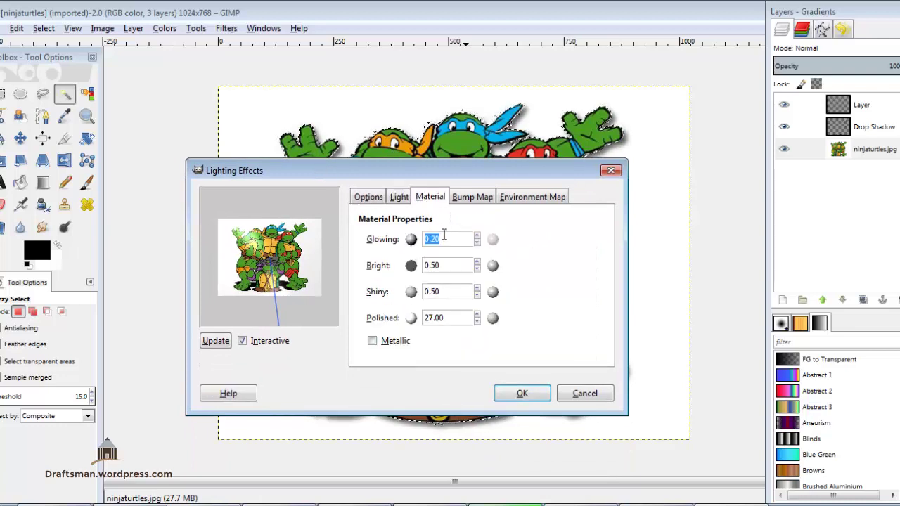
{"action": "left_click", "coordinate": [521, 394]}
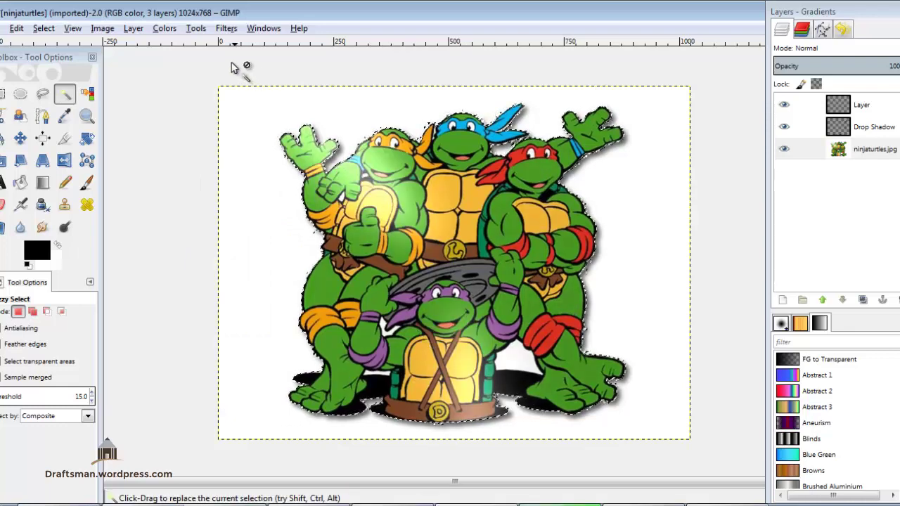
{"action": "left_click", "coordinate": [167, 29]}
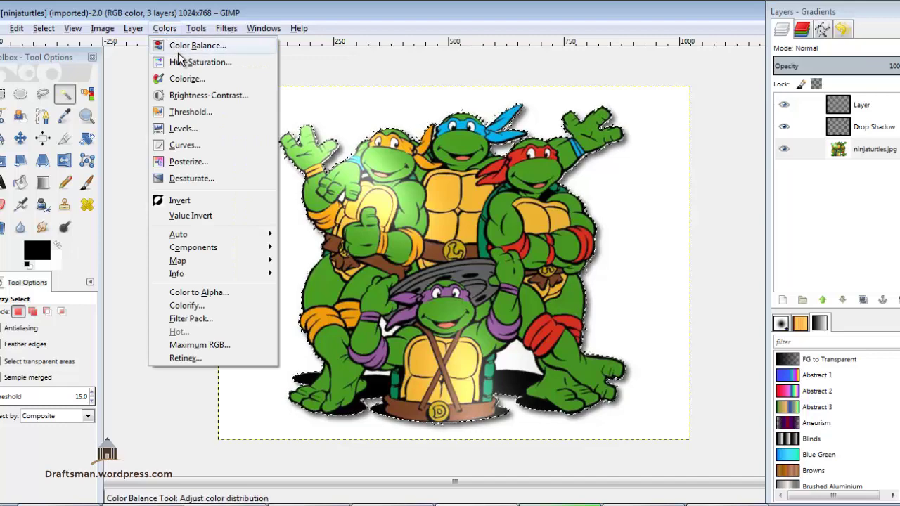
- Apply a midtones Color Balance of Cyan-Red 37, Magenta-Green 3, Yellow-Blue -39
{"action": "left_click", "coordinate": [179, 52]}
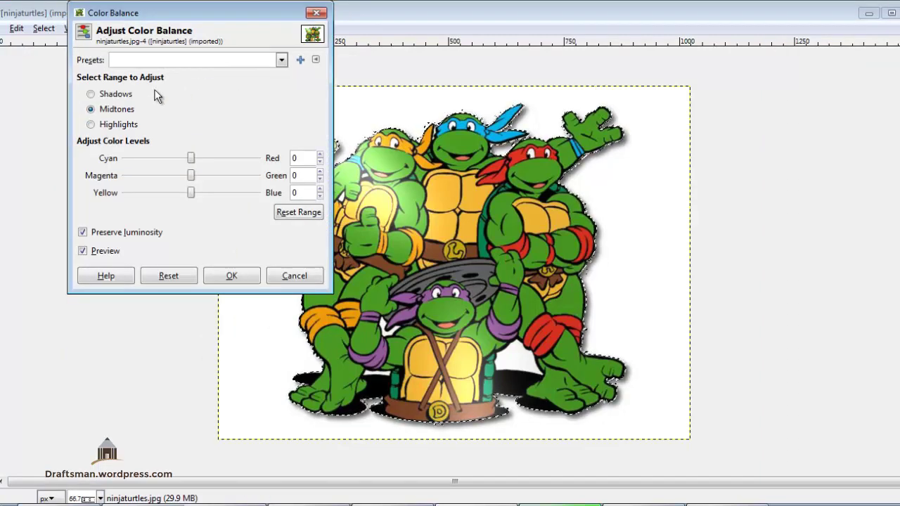
{"action": "left_click", "coordinate": [124, 95]}
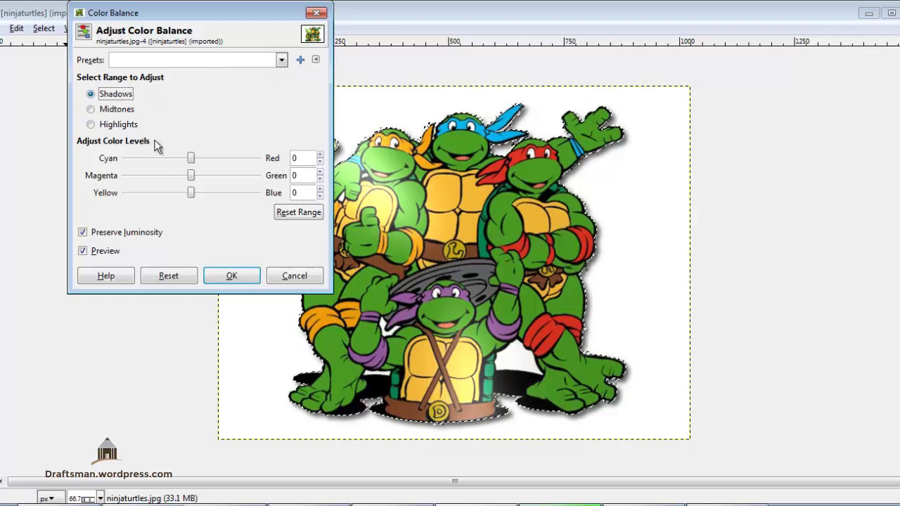
{"action": "left_click", "coordinate": [111, 109]}
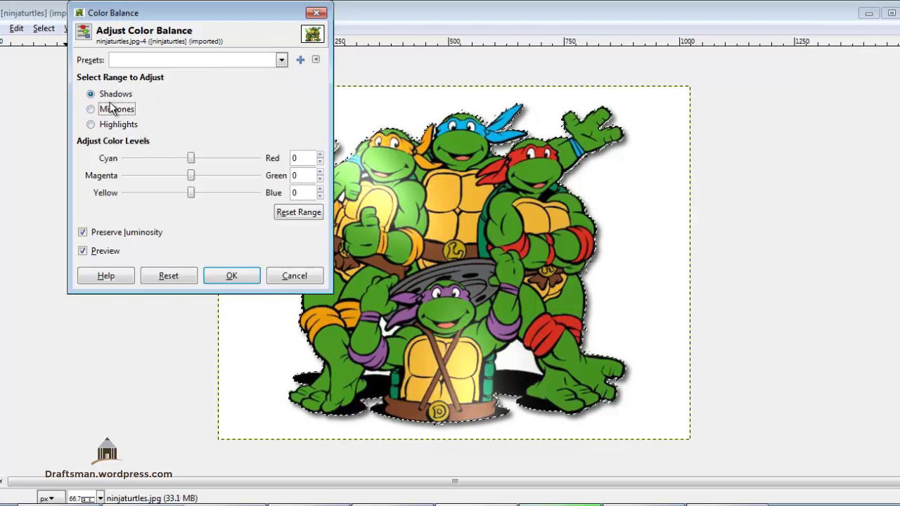
{"action": "left_click", "coordinate": [191, 161]}
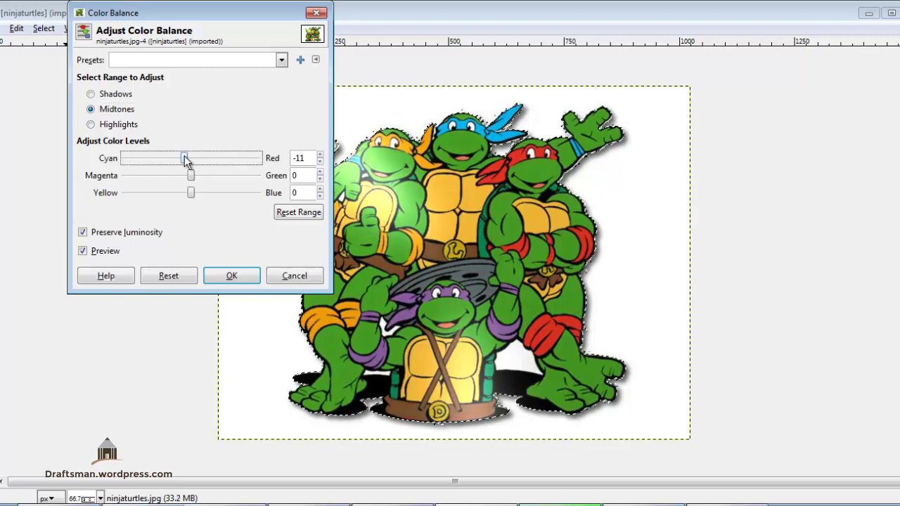
{"action": "mouse_move", "coordinate": [186, 161]}
{"action": "left_mouse_down"}
{"action": "mouse_move", "coordinate": [152, 159]}
{"action": "mouse_move", "coordinate": [233, 155]}
{"action": "left_mouse_up"}
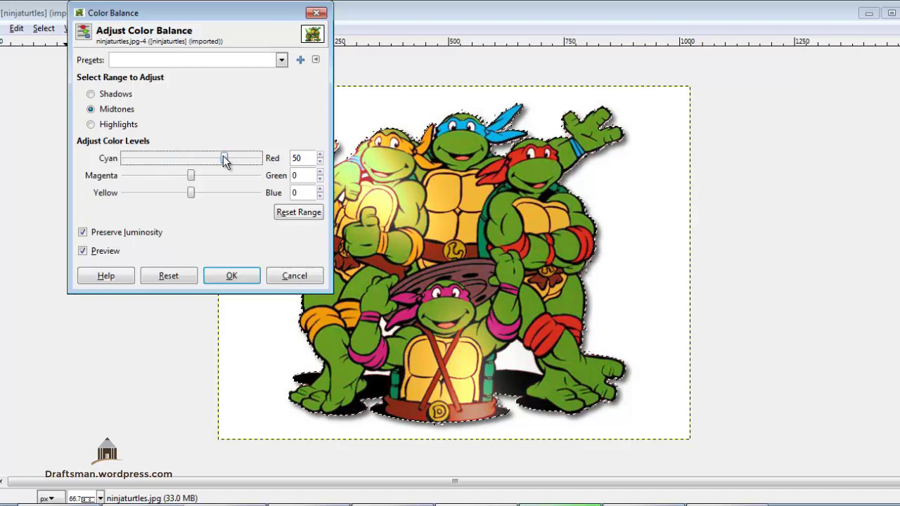
{"action": "mouse_move", "coordinate": [192, 180]}
{"action": "left_mouse_down"}
{"action": "mouse_move", "coordinate": [163, 172]}
{"action": "mouse_move", "coordinate": [175, 177]}
{"action": "left_mouse_up"}
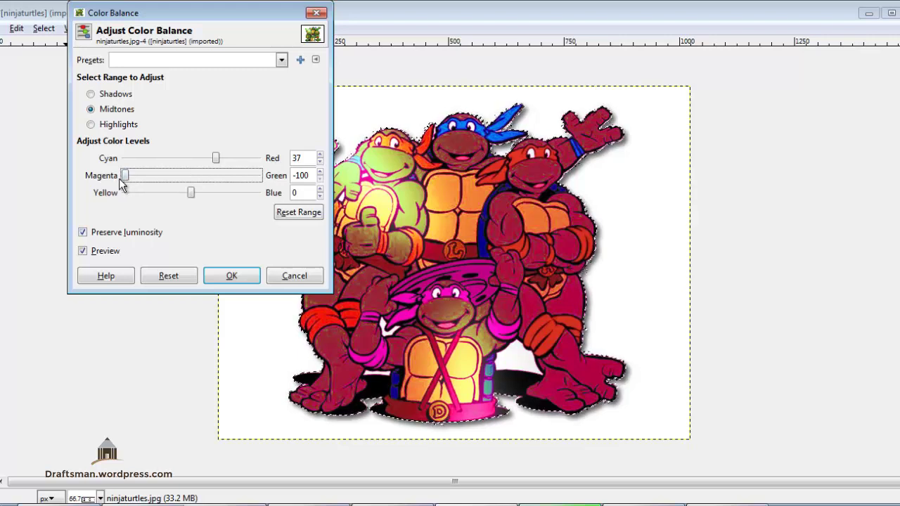
{"action": "left_click_drag", "start_coordinate": [130, 180], "coordinate": [198, 176]}
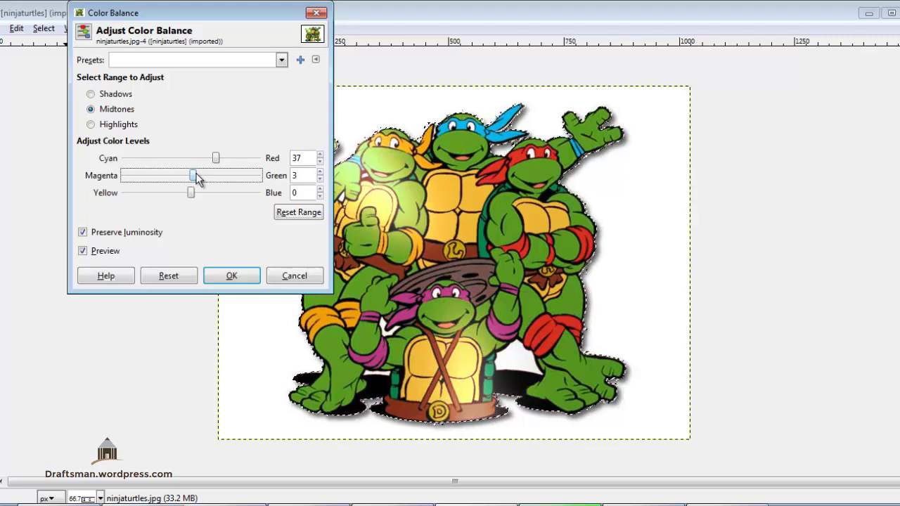
{"action": "left_click_drag", "start_coordinate": [191, 190], "coordinate": [166, 191]}
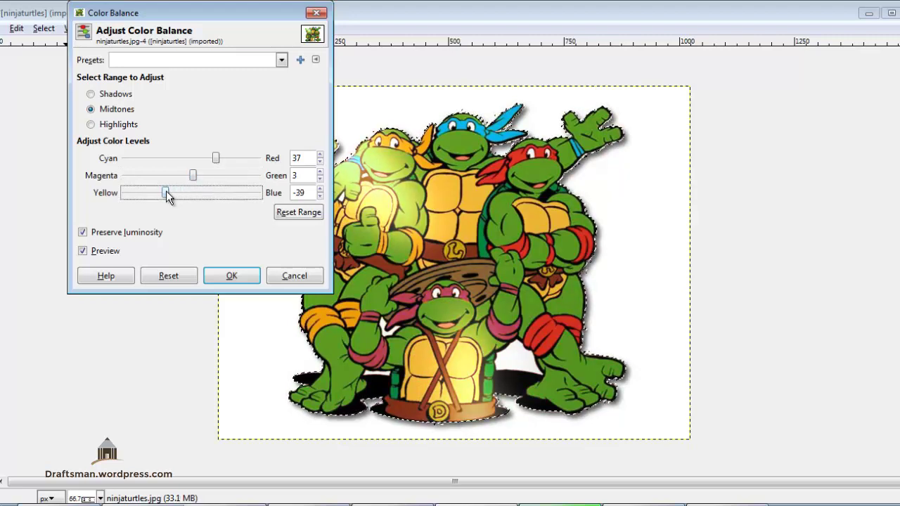
{"action": "left_click", "coordinate": [239, 277]}
{"action": "left_click", "coordinate": [137, 29]}
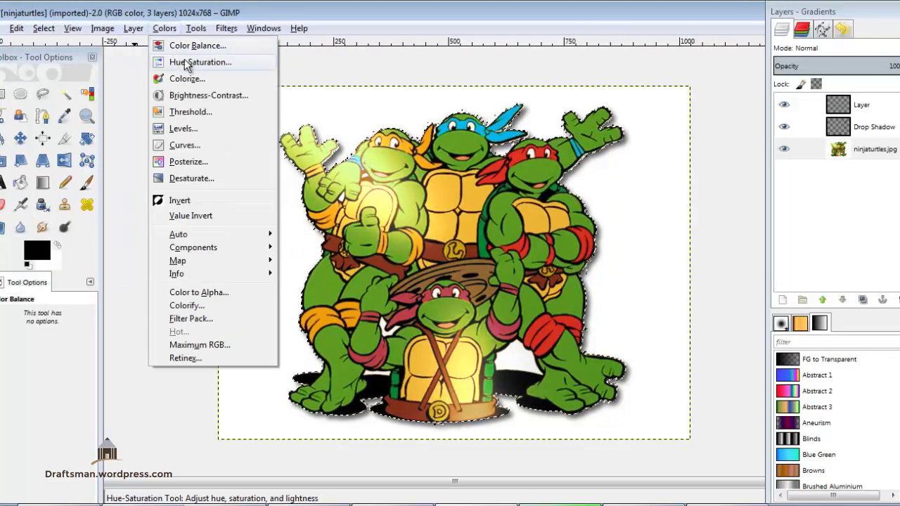
- Apply Hue-Saturation: reds hue 58, lightness -43, and cyans' hue shifted toward blue
{"action": "left_click", "coordinate": [188, 63]}
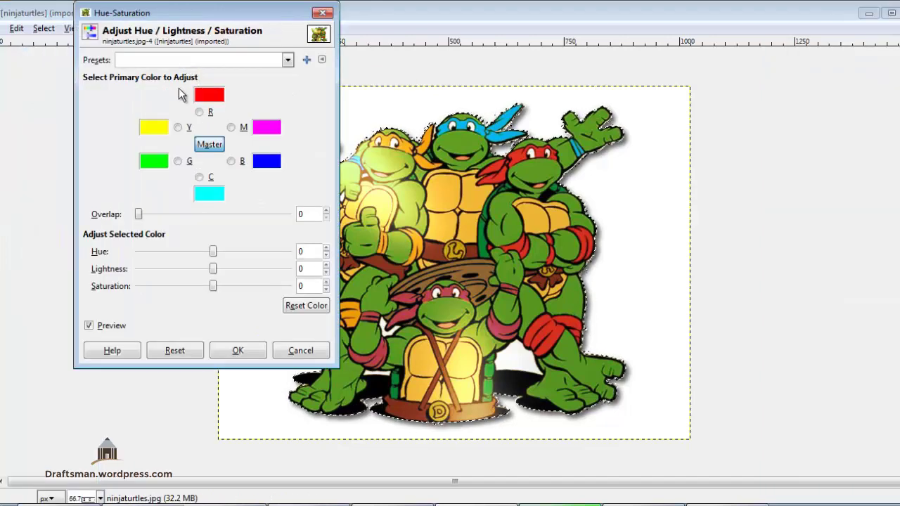
{"action": "left_click", "coordinate": [201, 116]}
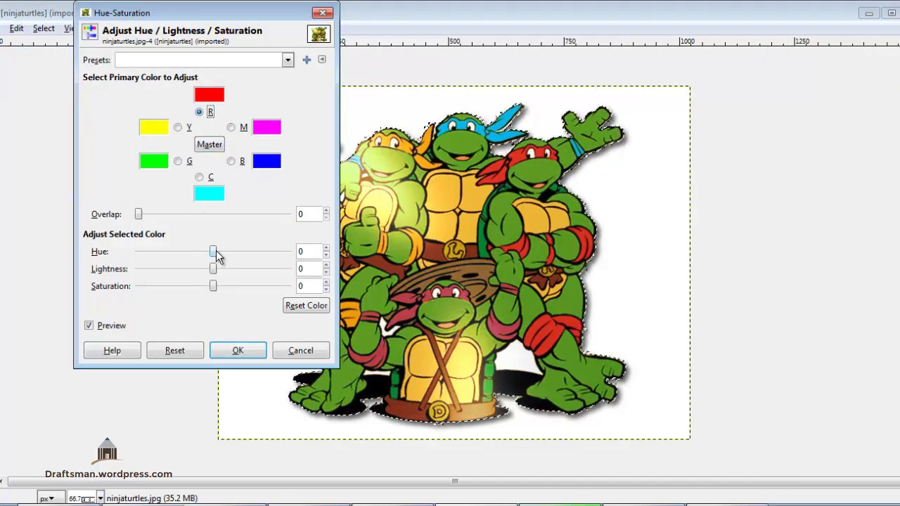
{"action": "mouse_move", "coordinate": [223, 251]}
{"action": "left_mouse_down"}
{"action": "mouse_move", "coordinate": [240, 251]}
{"action": "mouse_move", "coordinate": [190, 273]}
{"action": "mouse_move", "coordinate": [137, 269]}
{"action": "mouse_move", "coordinate": [272, 269]}
{"action": "mouse_move", "coordinate": [183, 268]}
{"action": "left_mouse_up"}
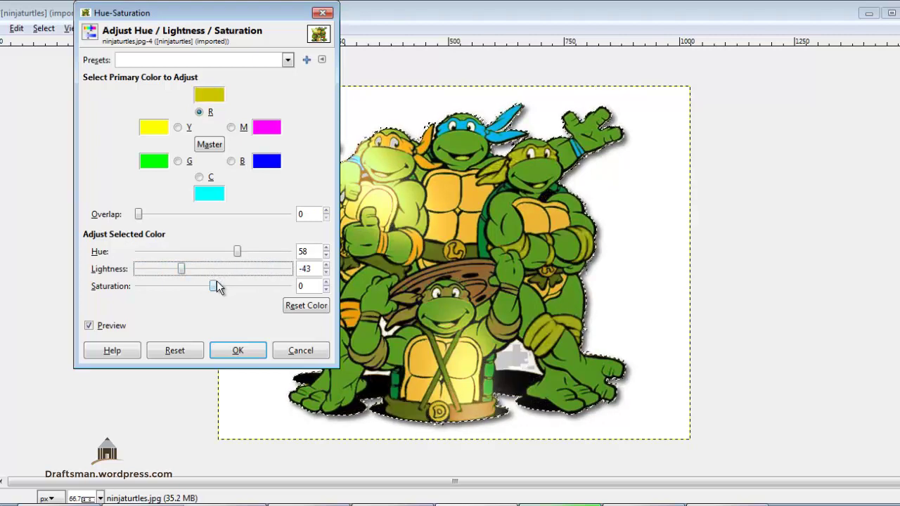
{"action": "left_click", "coordinate": [197, 179]}
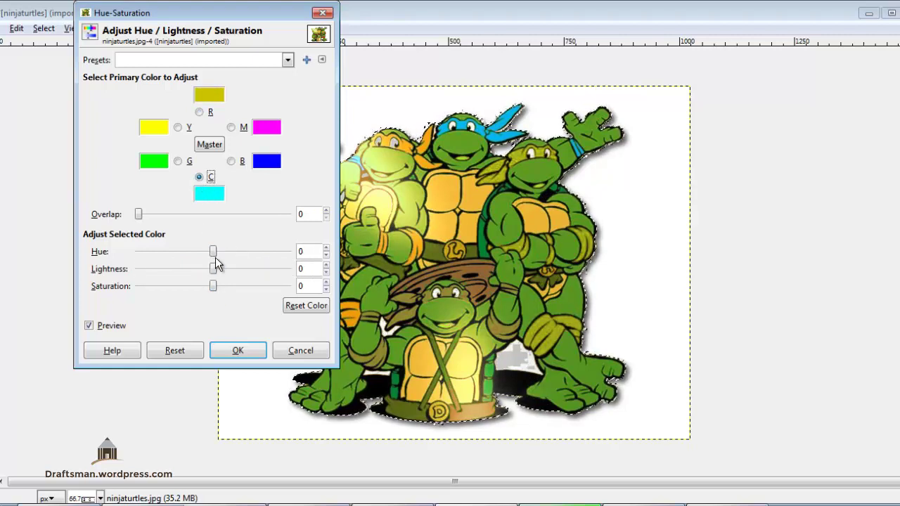
{"action": "mouse_move", "coordinate": [216, 255]}
{"action": "left_mouse_down"}
{"action": "mouse_move", "coordinate": [242, 260]}
{"action": "mouse_move", "coordinate": [177, 269]}
{"action": "left_mouse_up"}
{"action": "left_click", "coordinate": [237, 350]}
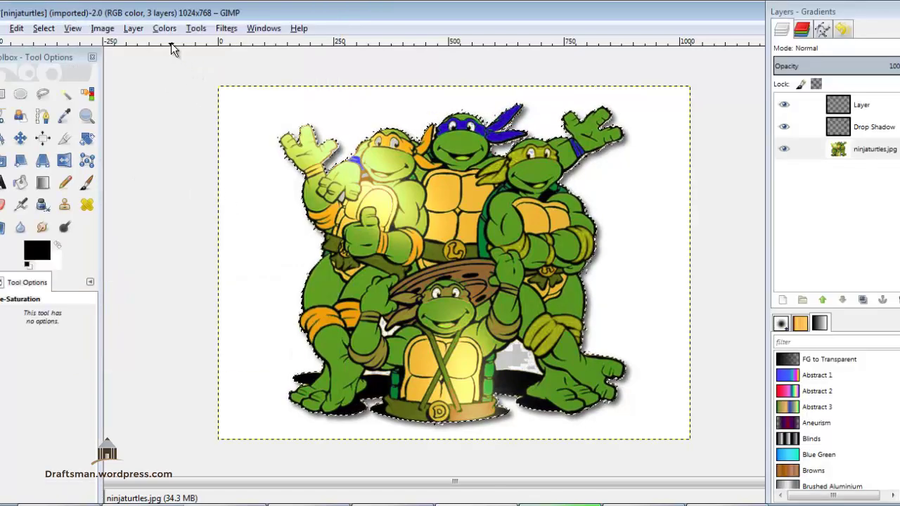
{"action": "left_click", "coordinate": [164, 28]}
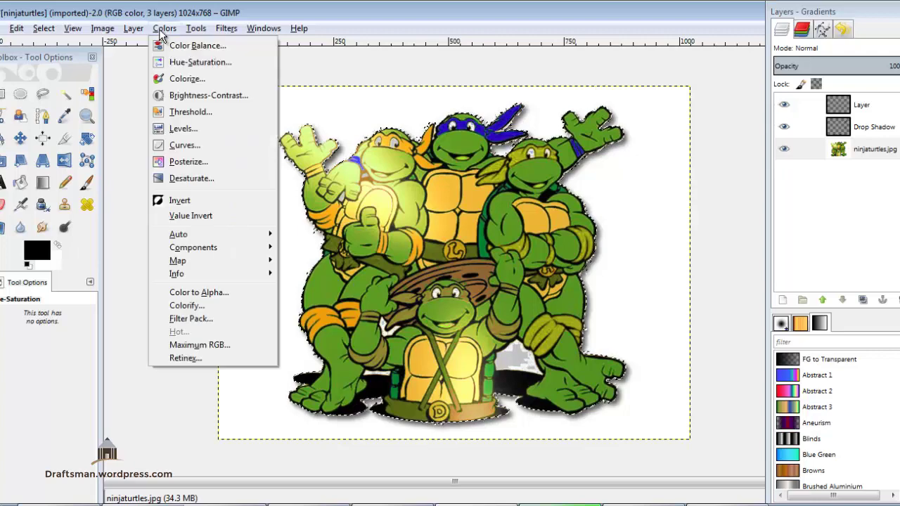
{"action": "left_click", "coordinate": [188, 79]}
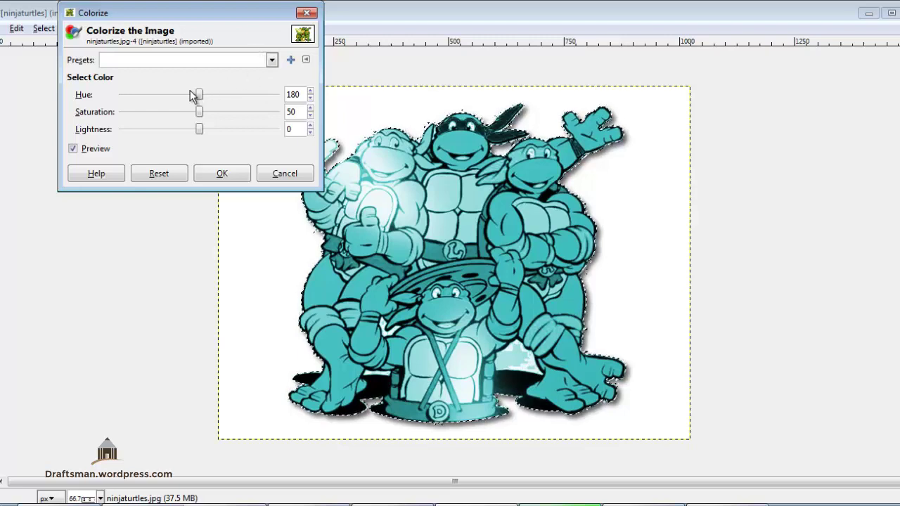
{"action": "mouse_move", "coordinate": [199, 96]}
{"action": "left_mouse_down"}
{"action": "mouse_move", "coordinate": [227, 97]}
{"action": "mouse_move", "coordinate": [179, 112]}
{"action": "left_mouse_up"}
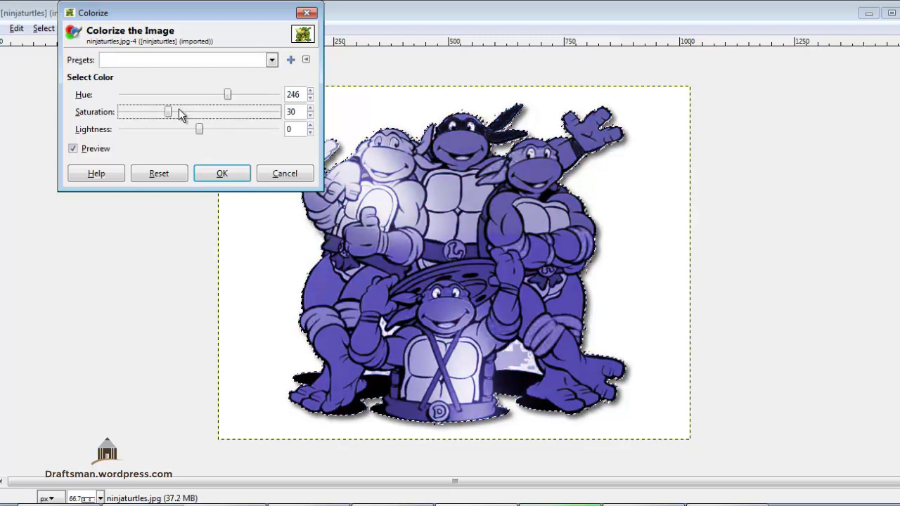
{"action": "left_click", "coordinate": [271, 61]}
{"action": "left_click", "coordinate": [270, 61]}
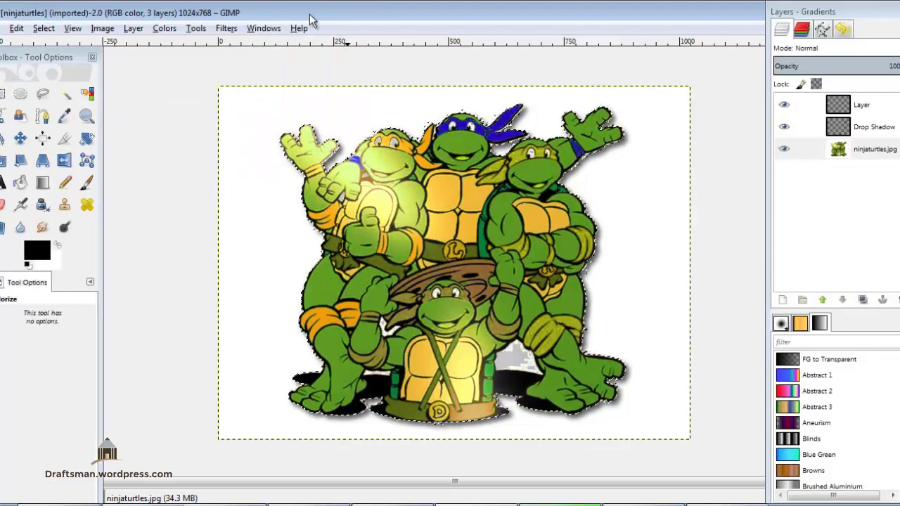
{"action": "left_click", "coordinate": [165, 29]}
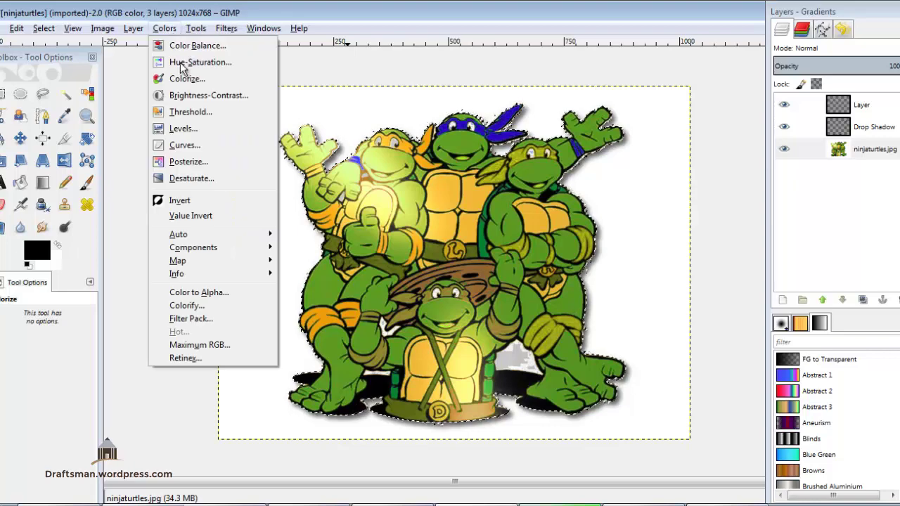
{"action": "left_click", "coordinate": [217, 126]}
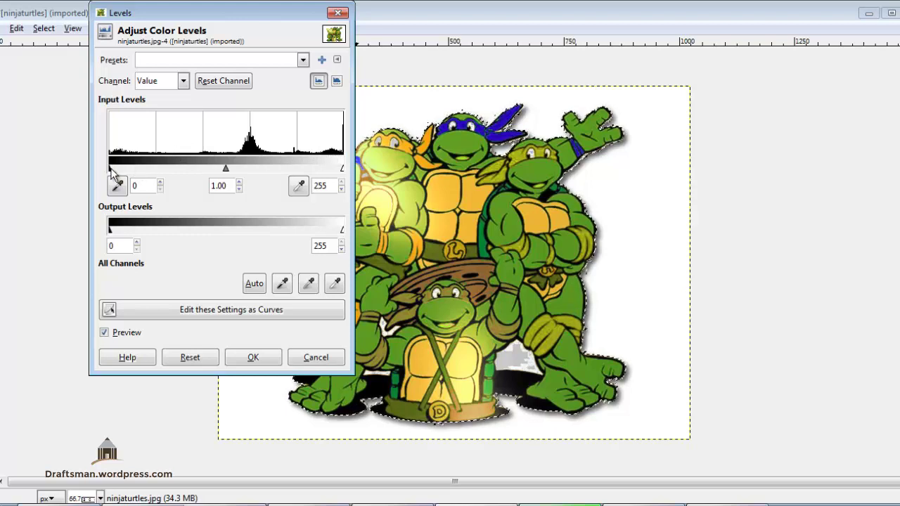
{"action": "mouse_move", "coordinate": [112, 169]}
{"action": "left_mouse_down"}
{"action": "mouse_move", "coordinate": [210, 166]}
{"action": "mouse_move", "coordinate": [173, 165]}
{"action": "left_mouse_up"}
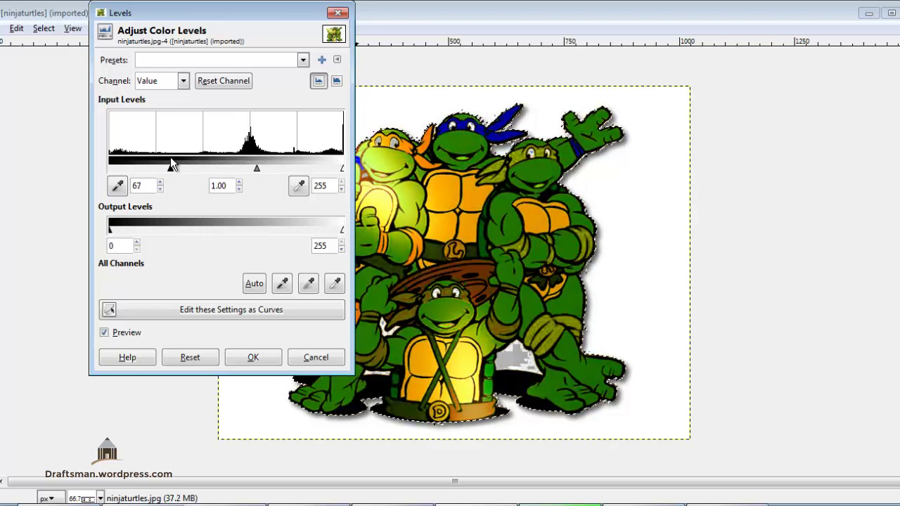
{"action": "mouse_move", "coordinate": [343, 171]}
{"action": "left_mouse_down"}
{"action": "mouse_move", "coordinate": [277, 167]}
{"action": "mouse_move", "coordinate": [304, 168]}
{"action": "mouse_move", "coordinate": [289, 167]}
{"action": "left_mouse_up"}
{"action": "left_click", "coordinate": [260, 284]}
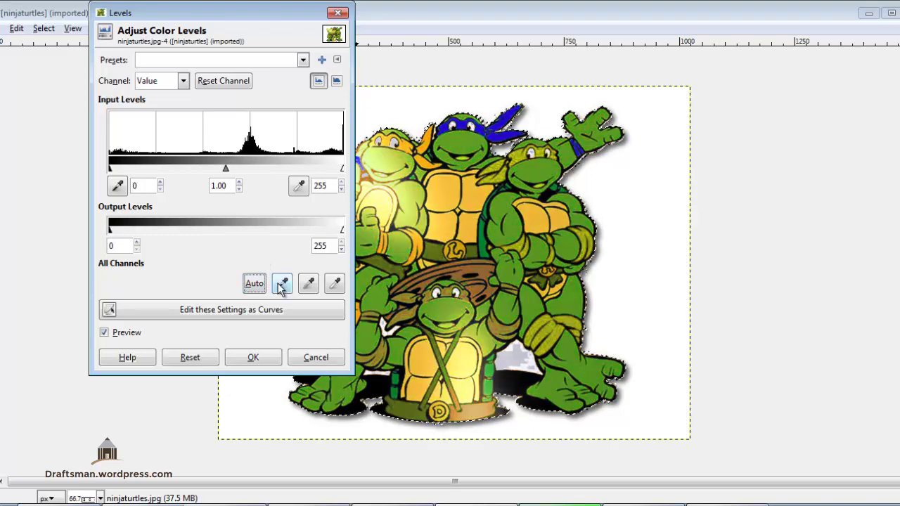
{"action": "left_click", "coordinate": [282, 285]}
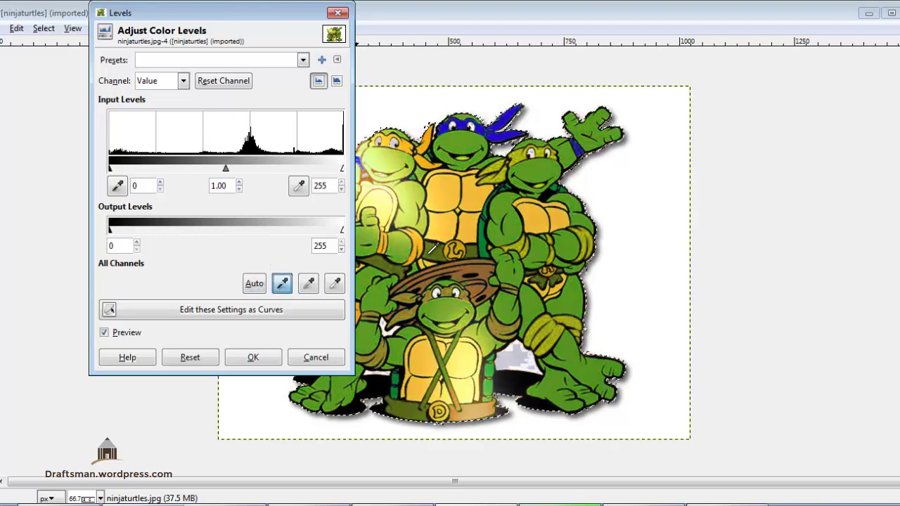
{"action": "left_click", "coordinate": [482, 200]}
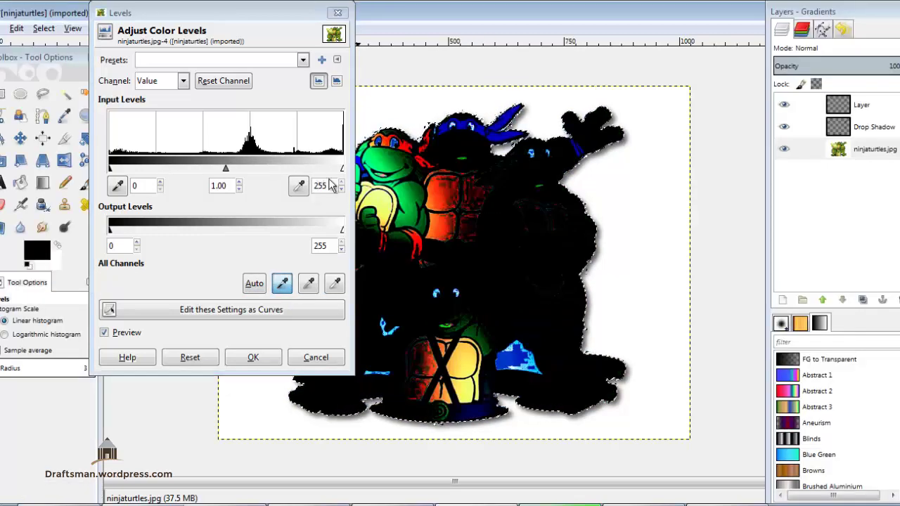
{"action": "key", "text": "Escape"}
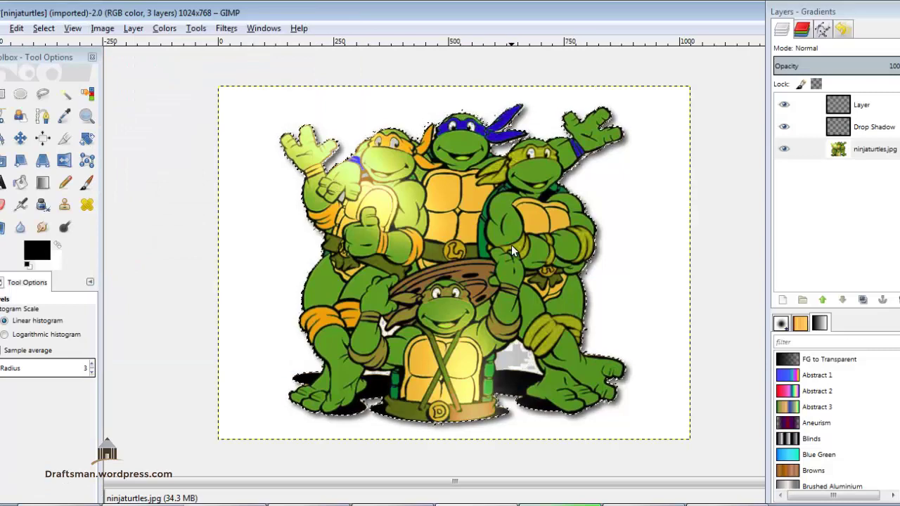